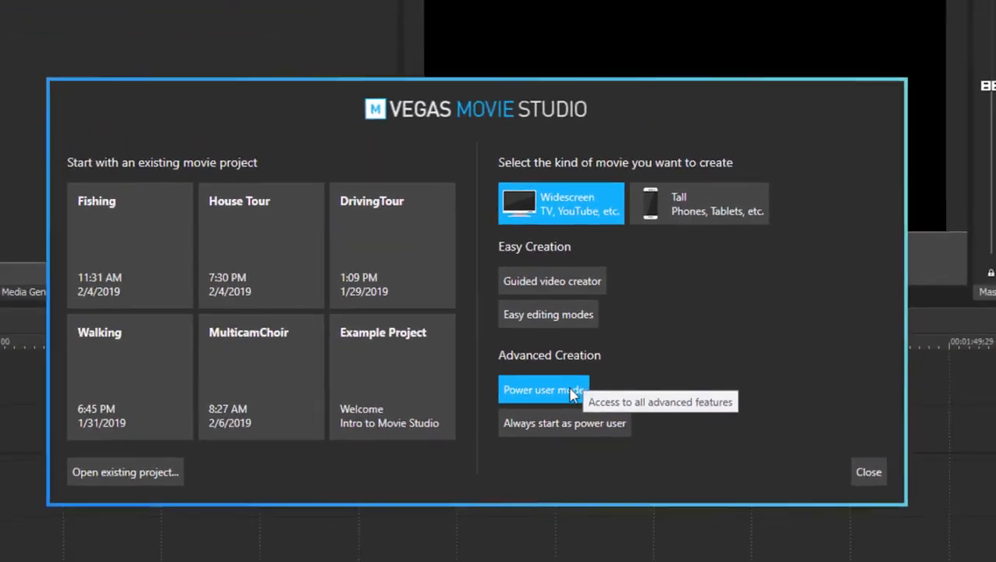
# Step: Enter power user mode and start setting up a new project
pyautogui.click(477, 394)
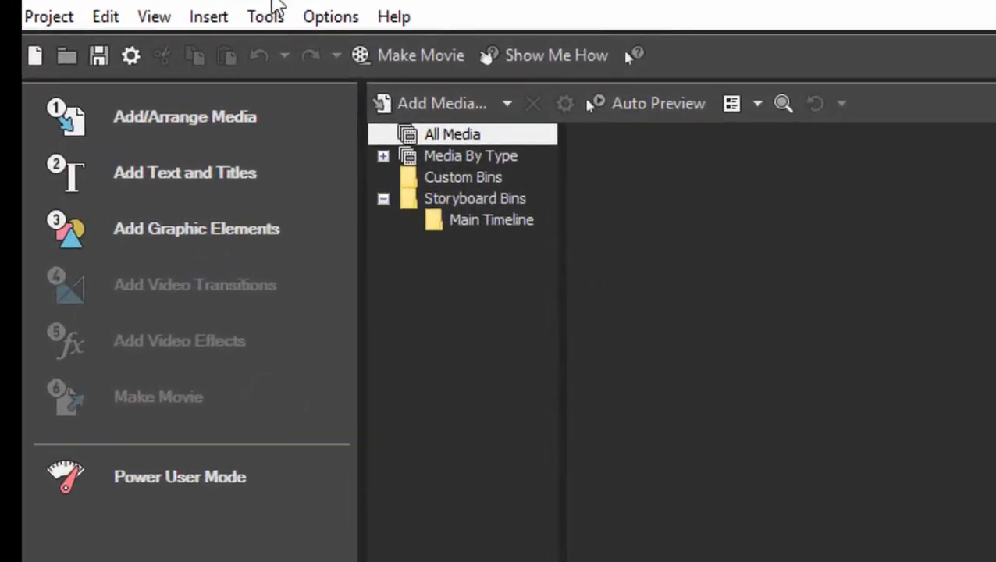
pyautogui.click(42, 19)
pyautogui.click(89, 24)
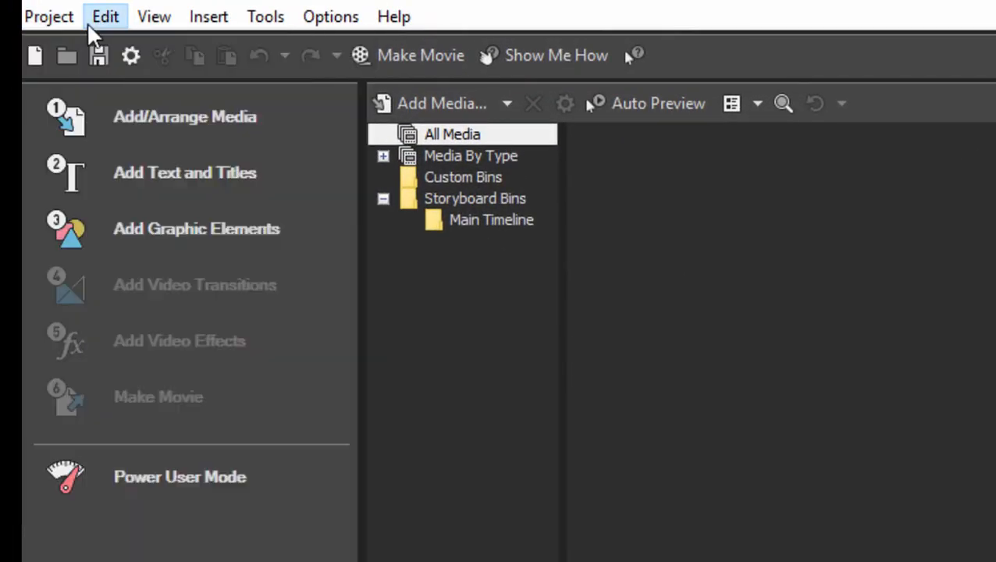
pyautogui.click(47, 20)
pyautogui.click(62, 45)
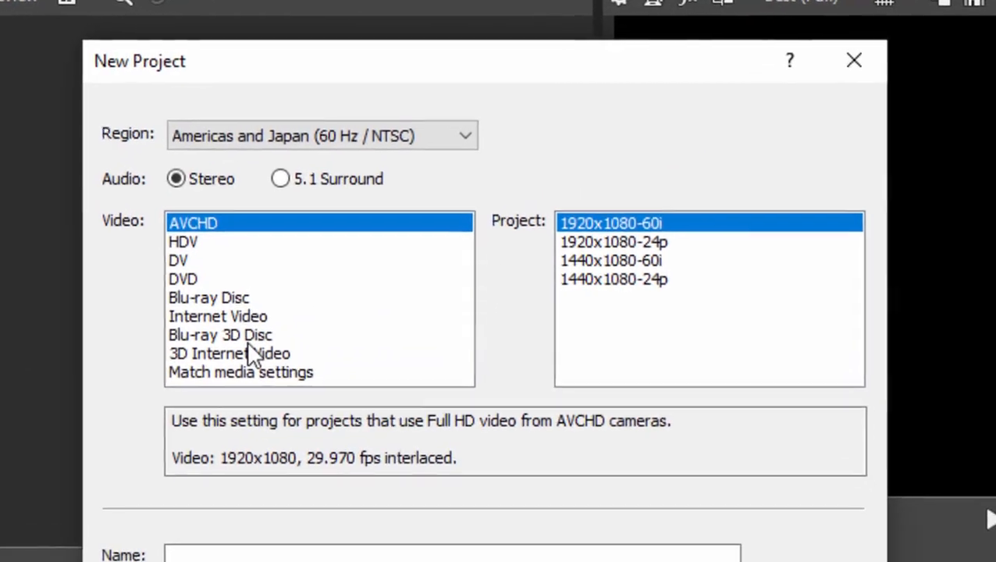
# Step: Examine the project presets offered for the 3D Internet Video, Blu-ray 3D, Internet Video, Blu-ray, DVD, AVCHD, HDV and DV video formats
pyautogui.click(235, 367)
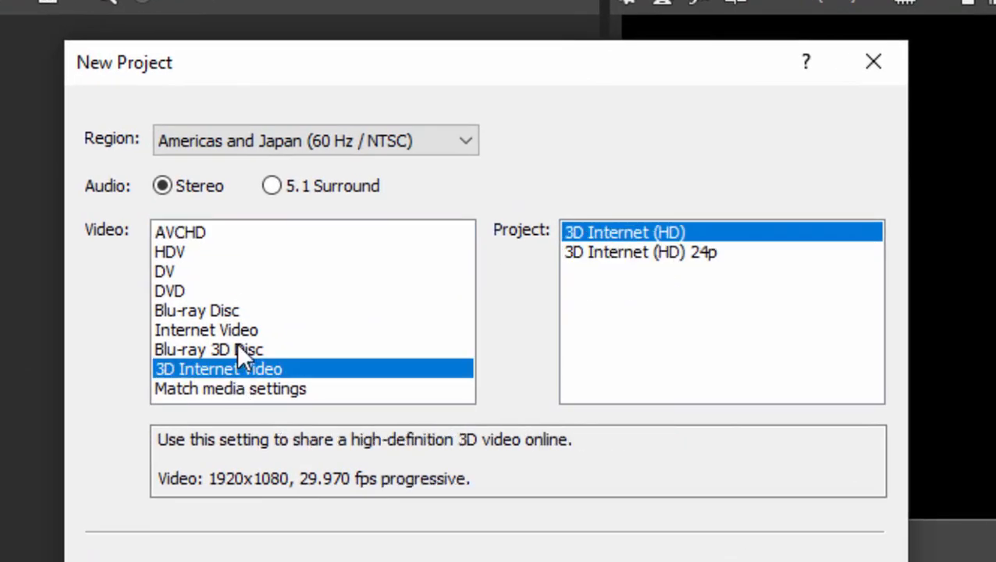
pyautogui.click(237, 350)
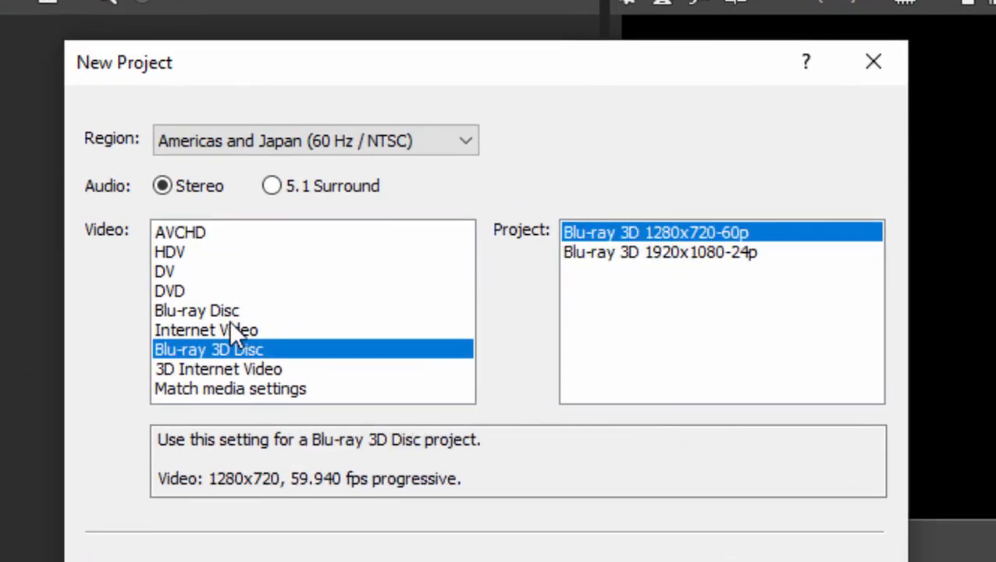
pyautogui.click(235, 328)
pyautogui.click(227, 310)
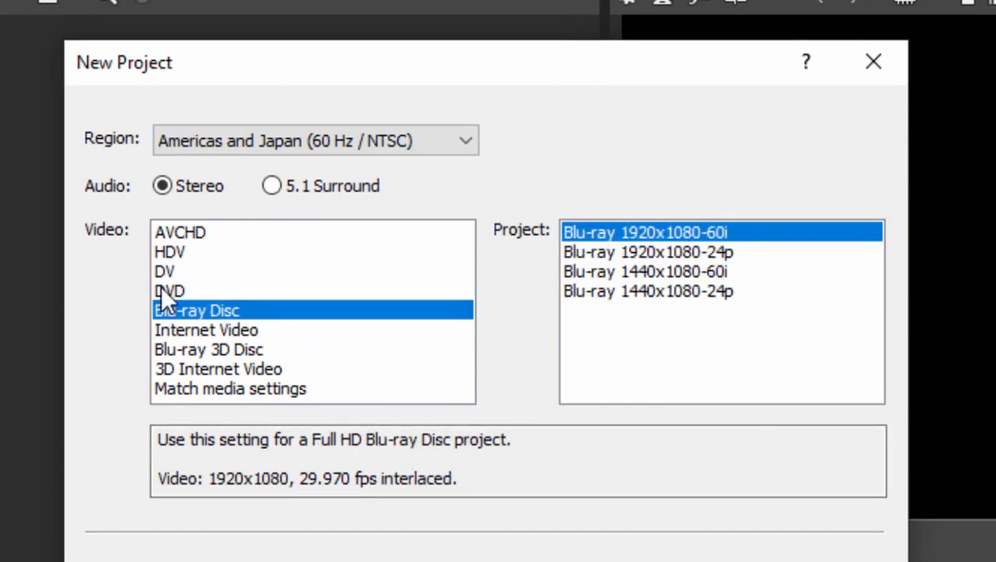
pyautogui.click(178, 291)
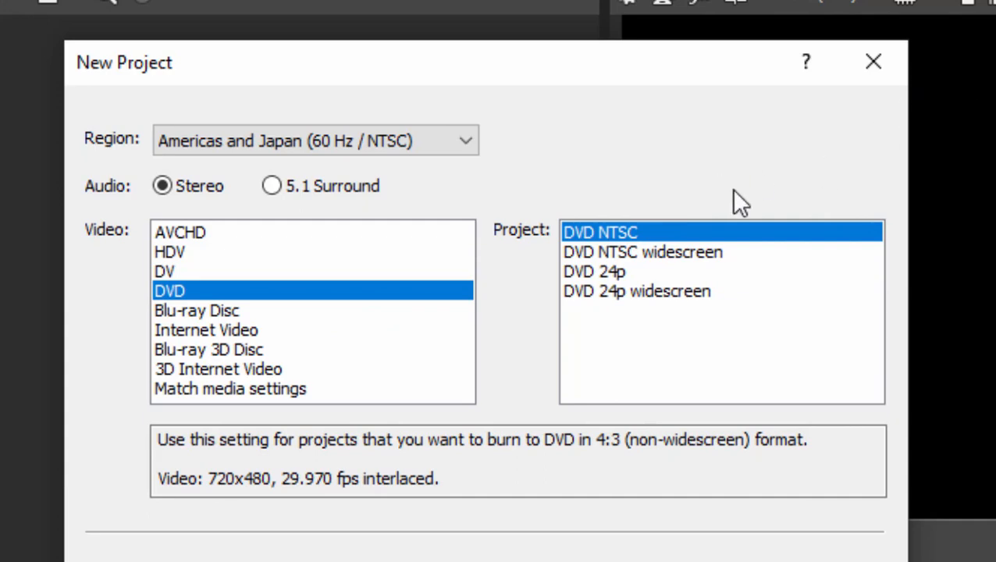
pyautogui.click(193, 237)
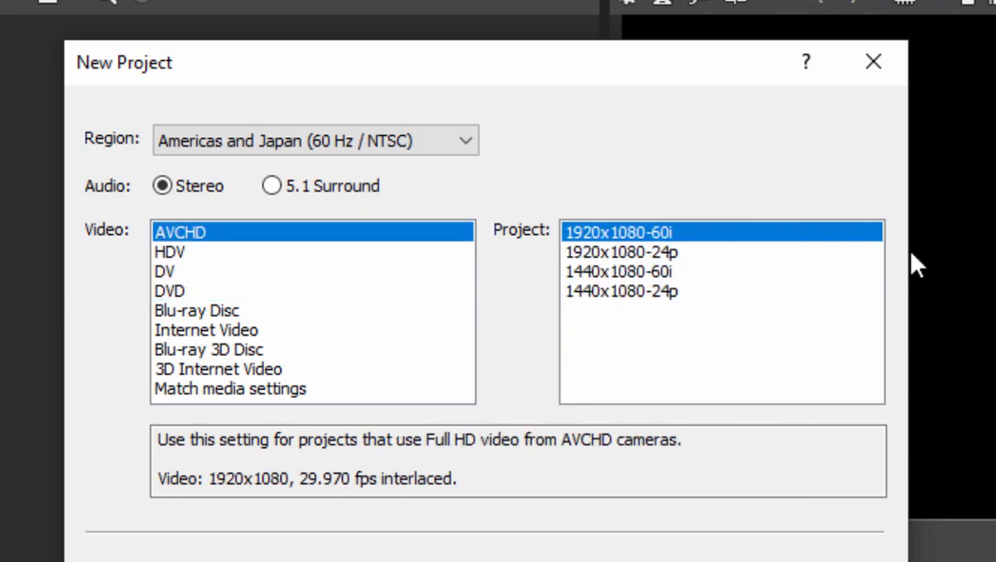
pyautogui.click(242, 257)
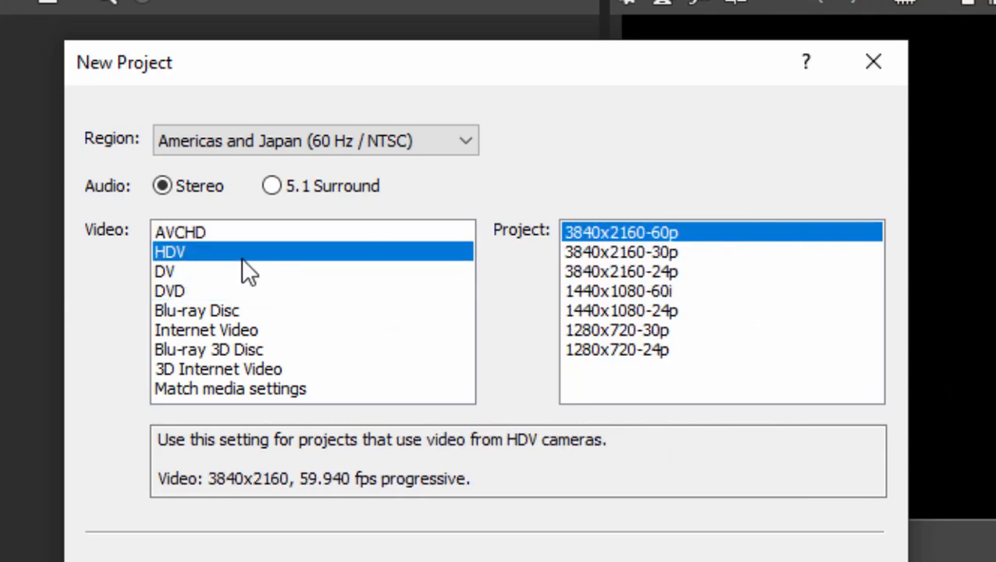
pyautogui.click(199, 273)
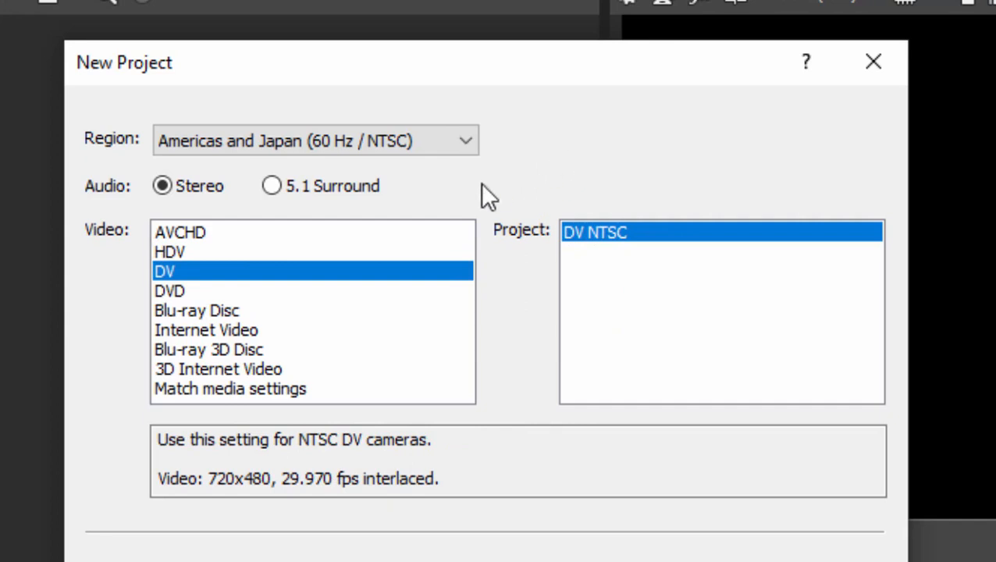
pyautogui.click(201, 252)
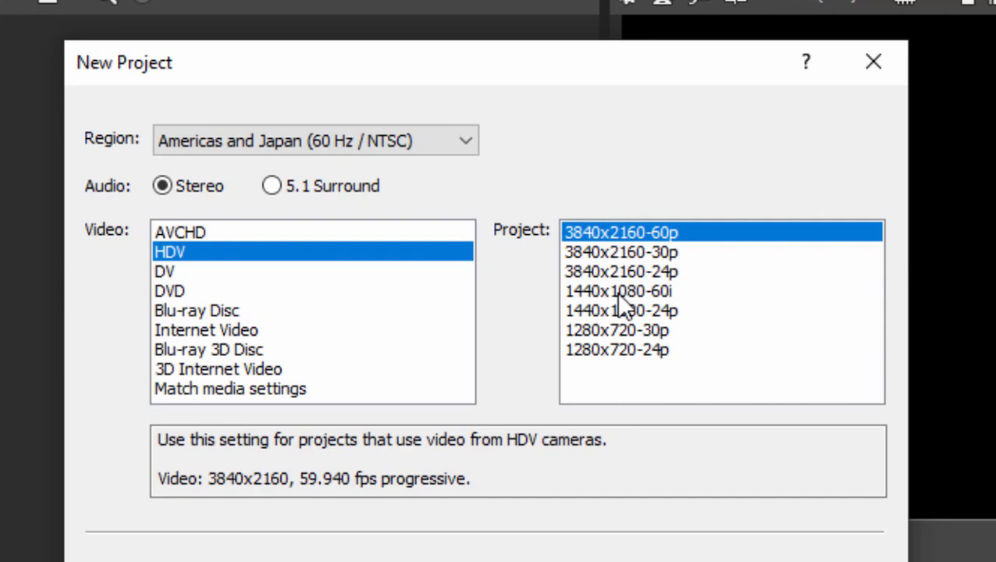
# Step: Match the new project's video settings to the clip Florida-Spring-004.MTS in the Florida - Spring folder
pyautogui.click(294, 391)
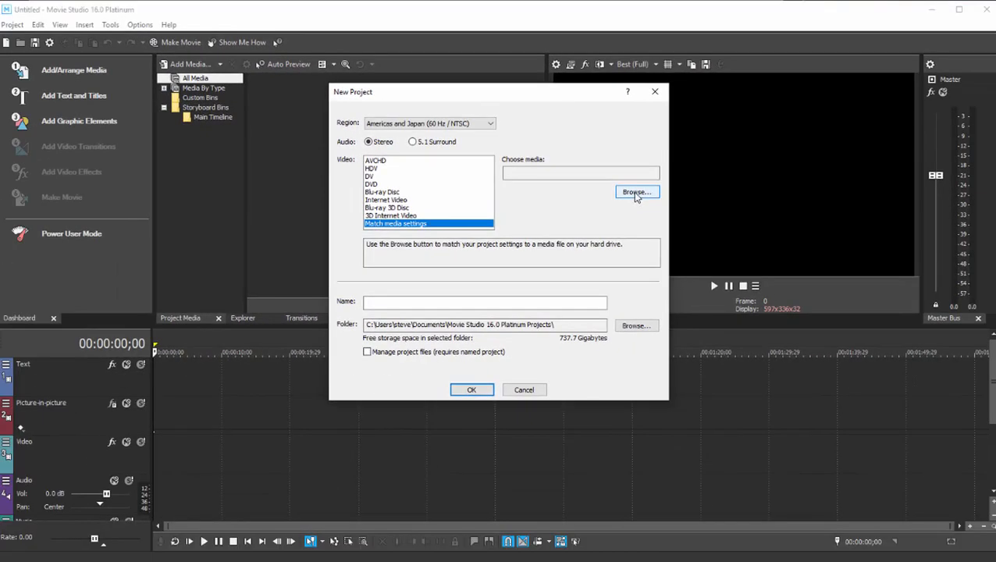
pyautogui.click(636, 193)
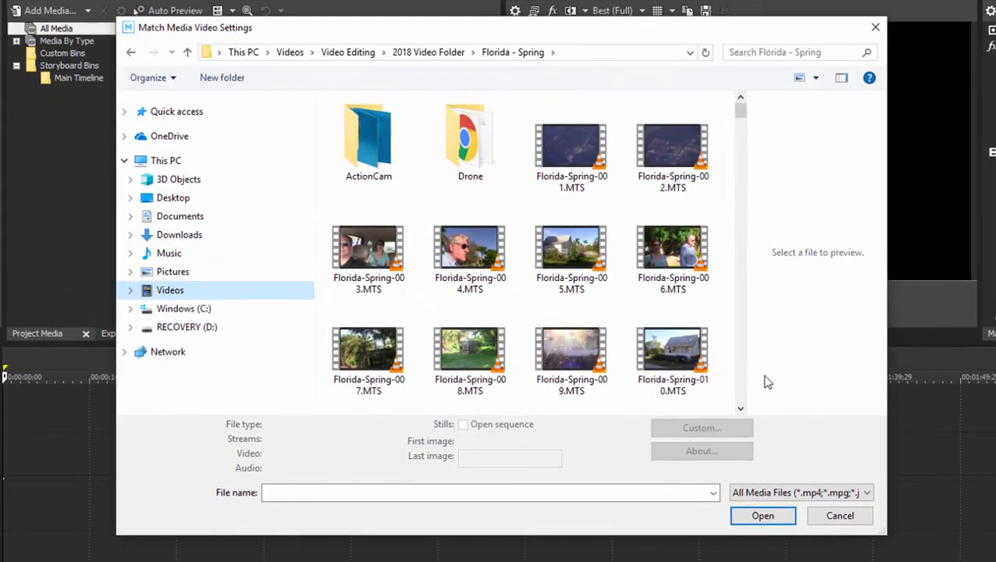
pyautogui.click(481, 257)
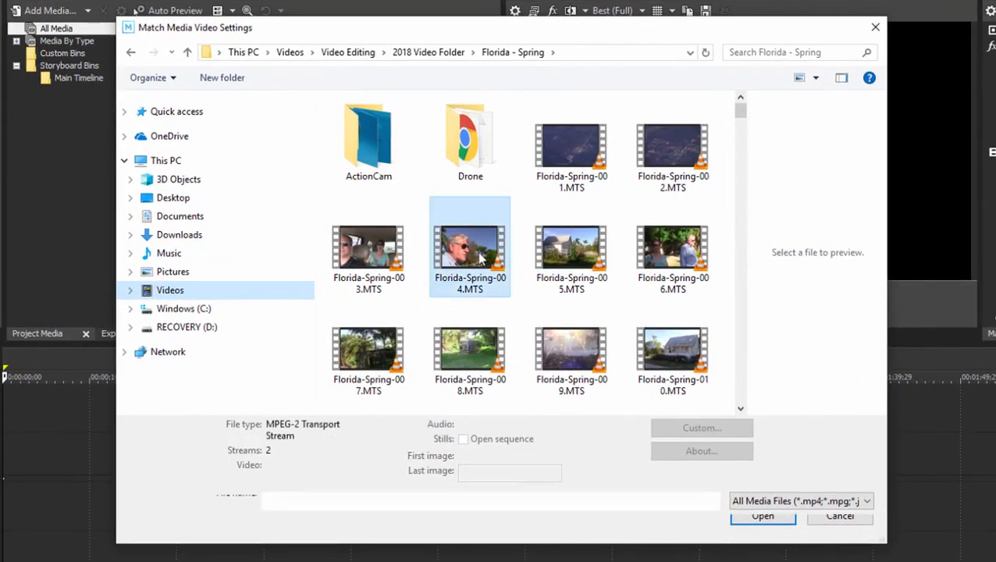
pyautogui.click(773, 532)
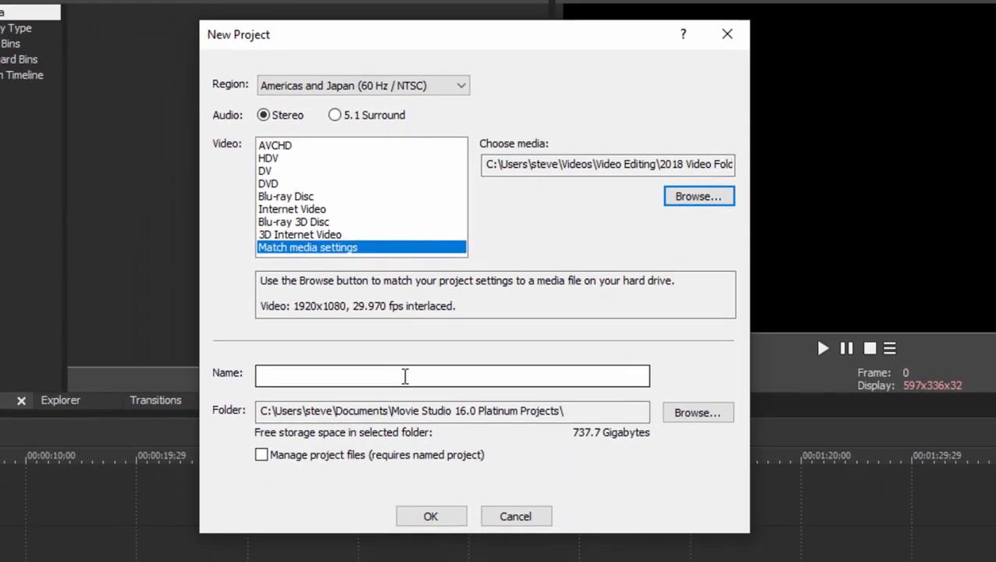
# Step: Name the project Florida, enable managed project files and create it
pyautogui.click(405, 376)
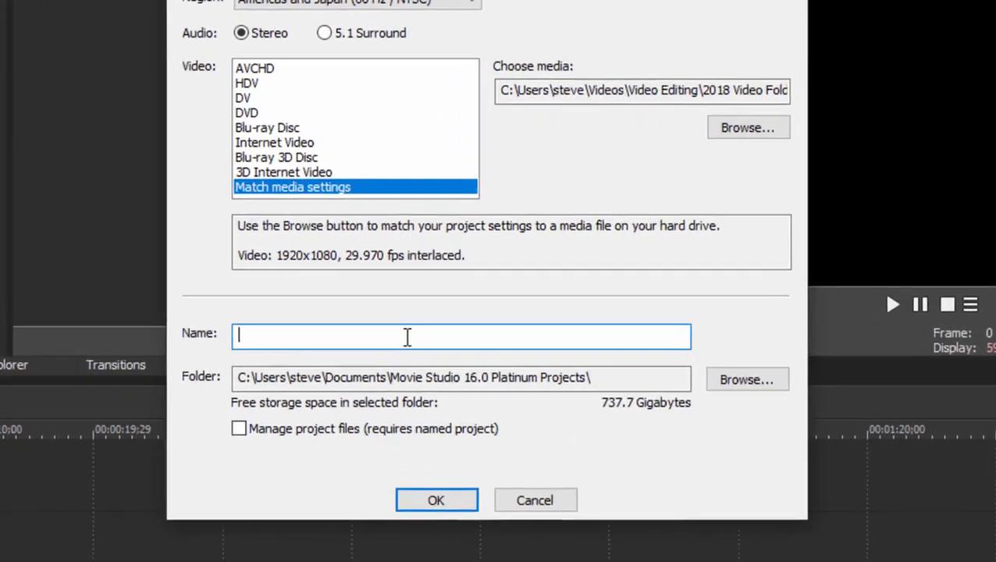
pyautogui.write('Florida')
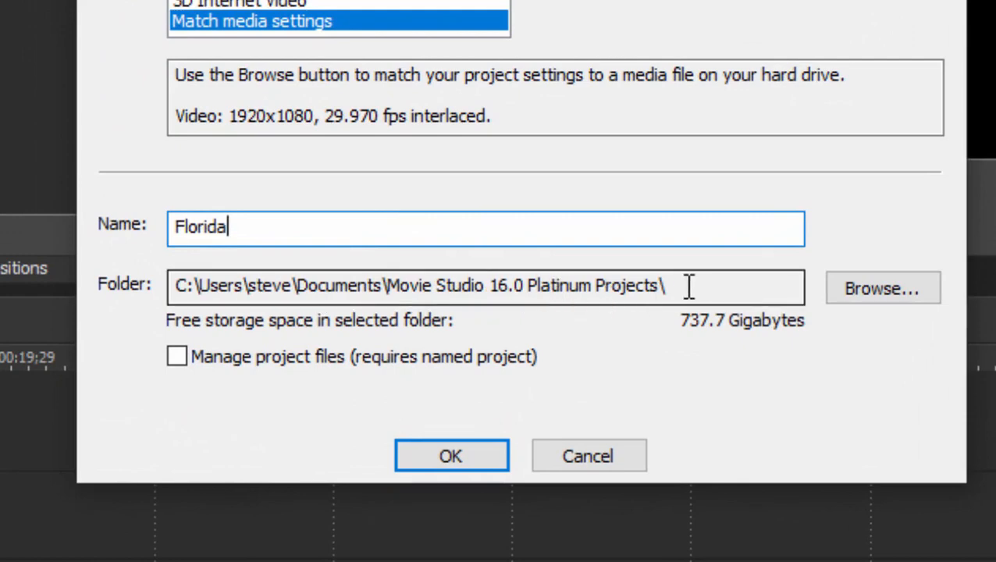
pyautogui.click(176, 360)
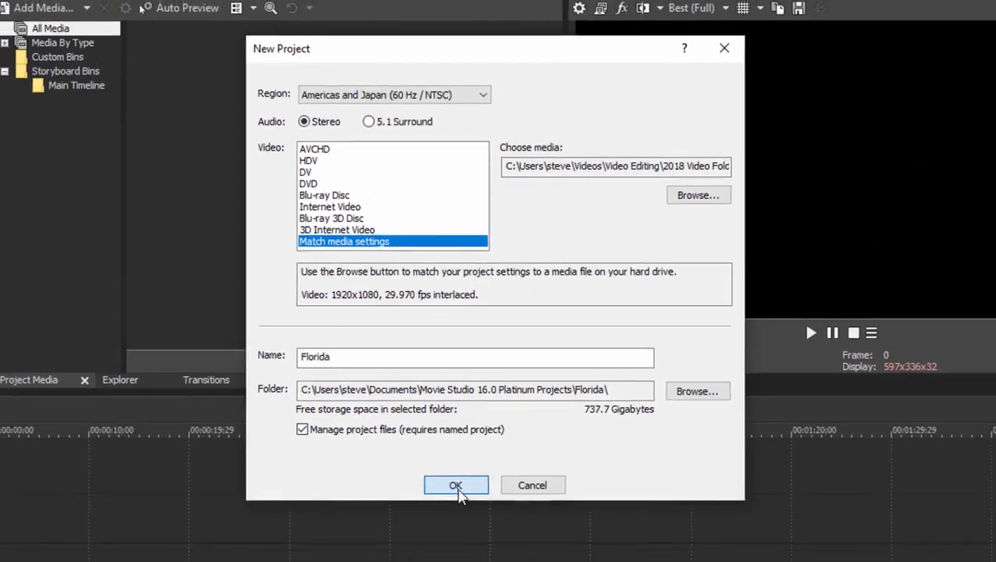
pyautogui.click(452, 521)
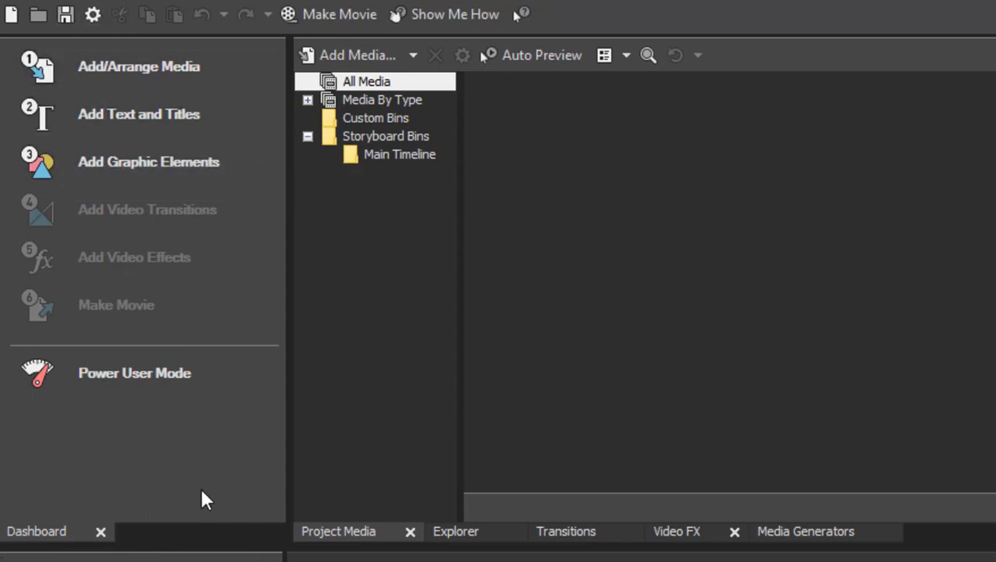
# Step: Close the Dashboard window and enlarge the timeline area upwards
pyautogui.click(102, 531)
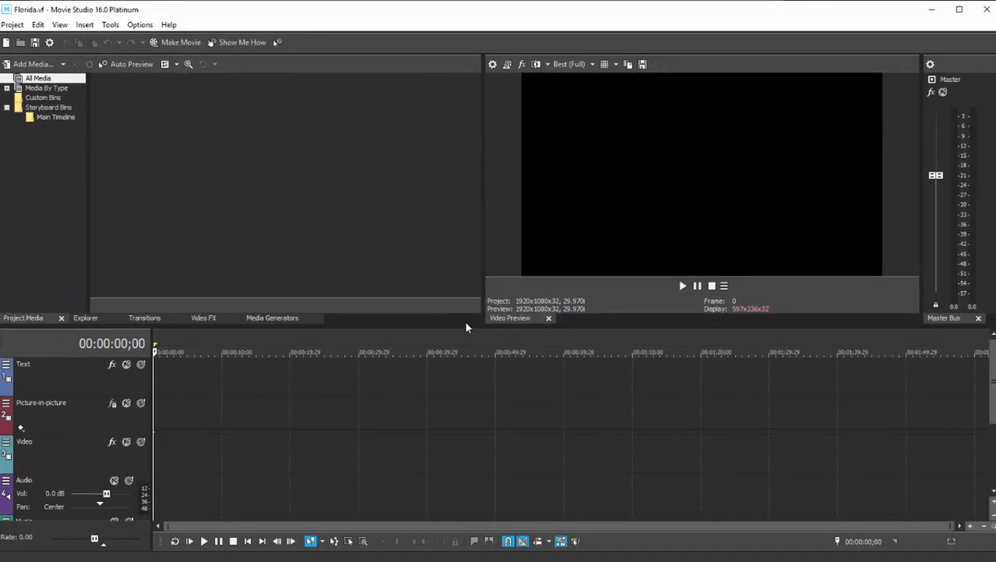
pyautogui.moveTo(470, 326); pyautogui.dragTo(466, 284)
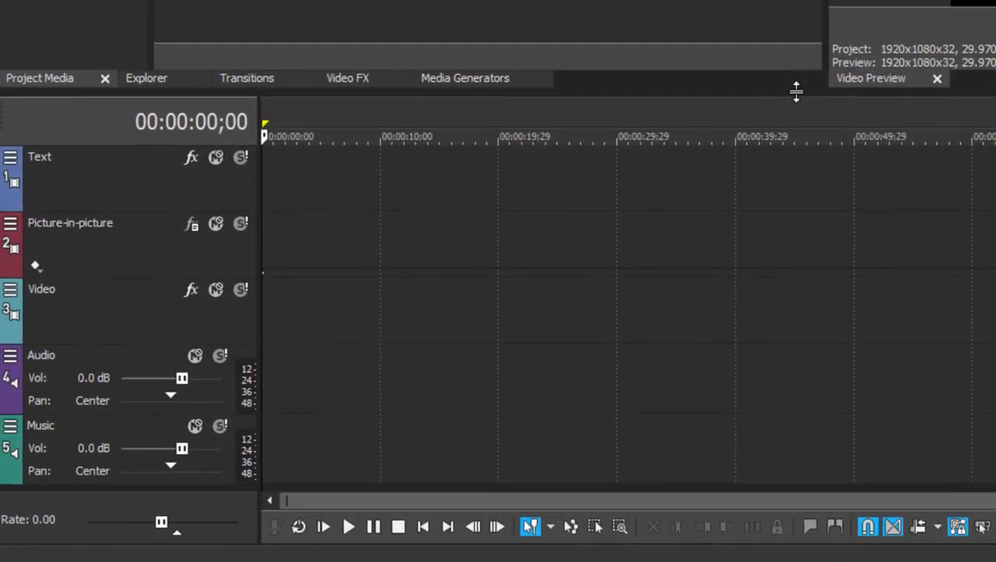
# Step: Reduce the heights of the Text and Picture-in-picture tracks on the timeline
pyautogui.click(86, 351)
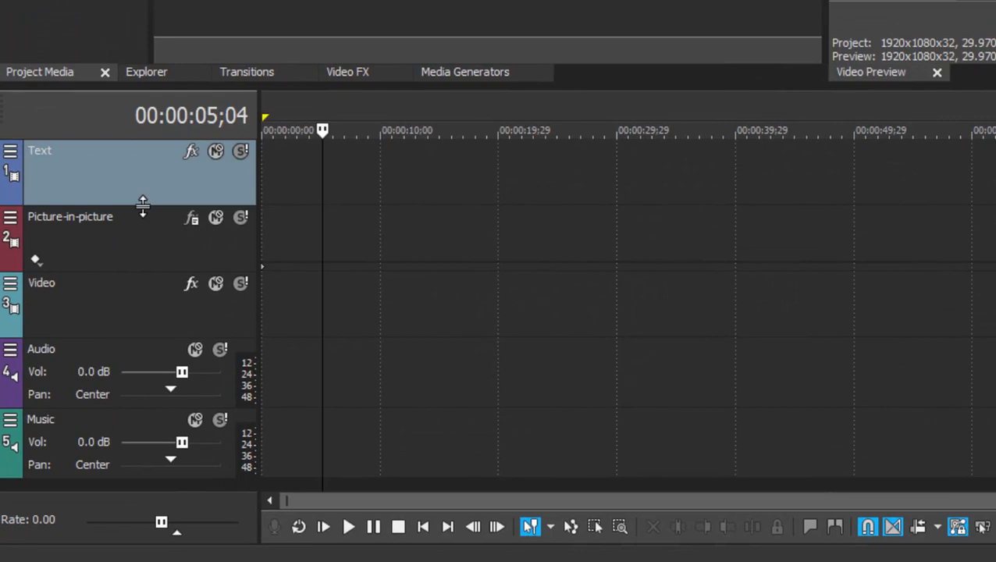
pyautogui.moveTo(143, 203); pyautogui.dragTo(142, 184)
pyautogui.moveTo(123, 254)
pyautogui.mouseDown()
pyautogui.moveTo(128, 224)
pyautogui.moveTo(118, 246)
pyautogui.mouseUp()
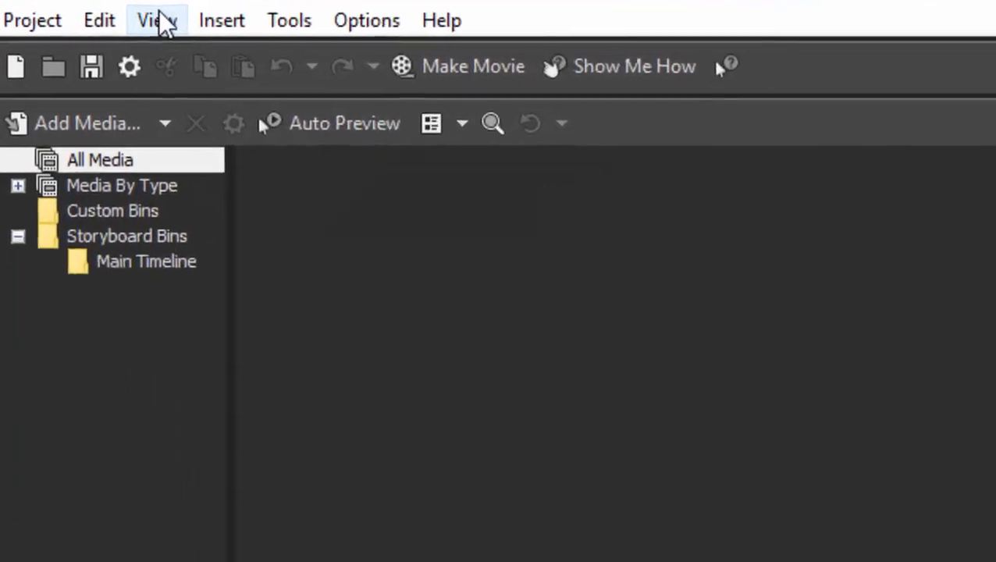
# Step: Save the current window arrangement as a custom layout in shortcut slot 0, named with the owner's first name followed by "layout"
pyautogui.click(61, 24)
pyautogui.moveTo(320, 150)
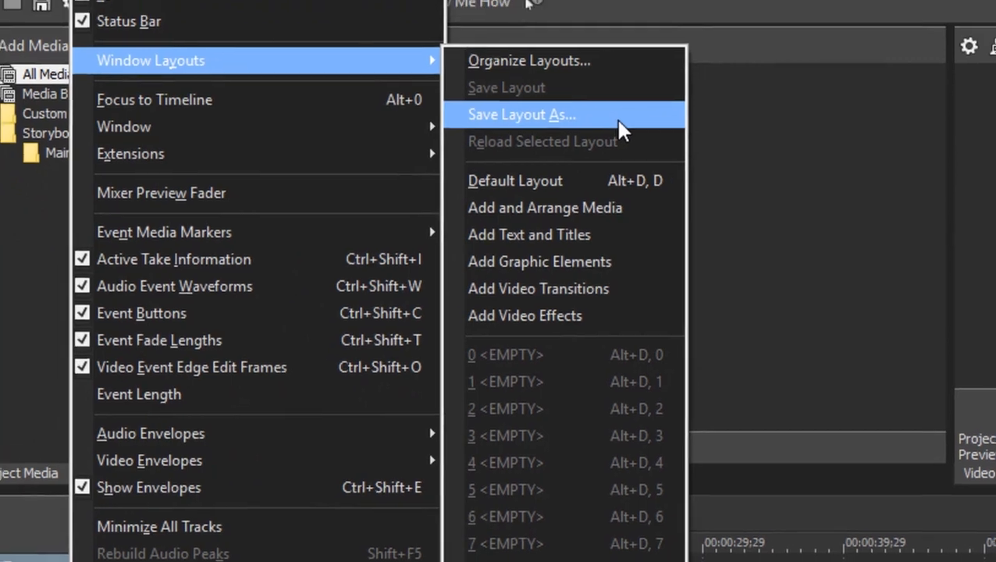
pyautogui.click(610, 107)
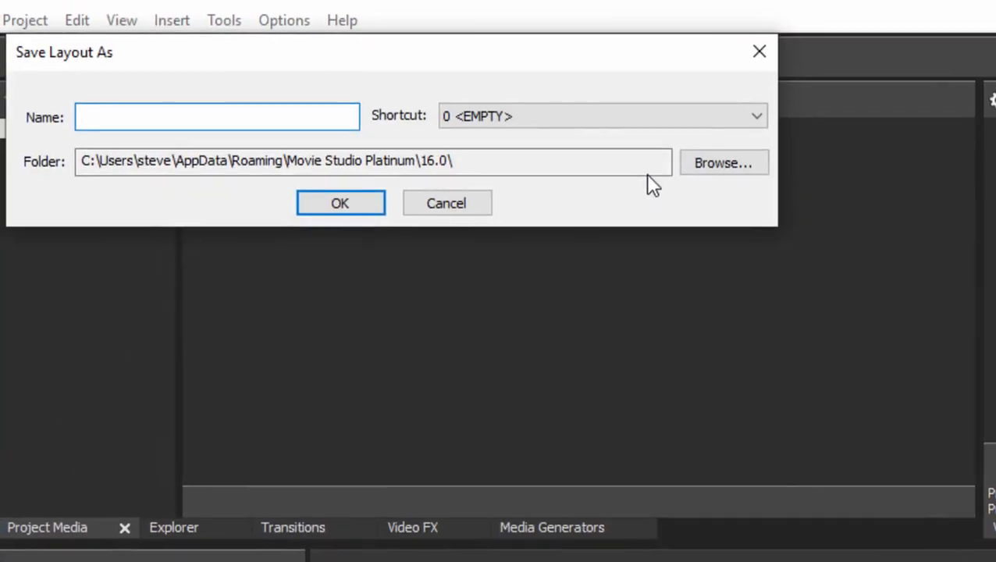
pyautogui.write("Steve's layout")
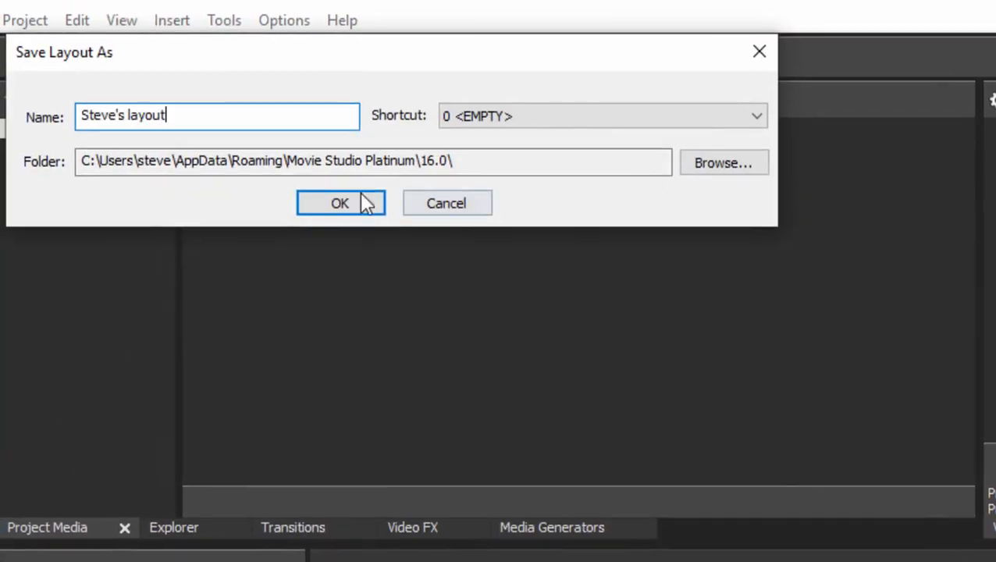
pyautogui.click(365, 206)
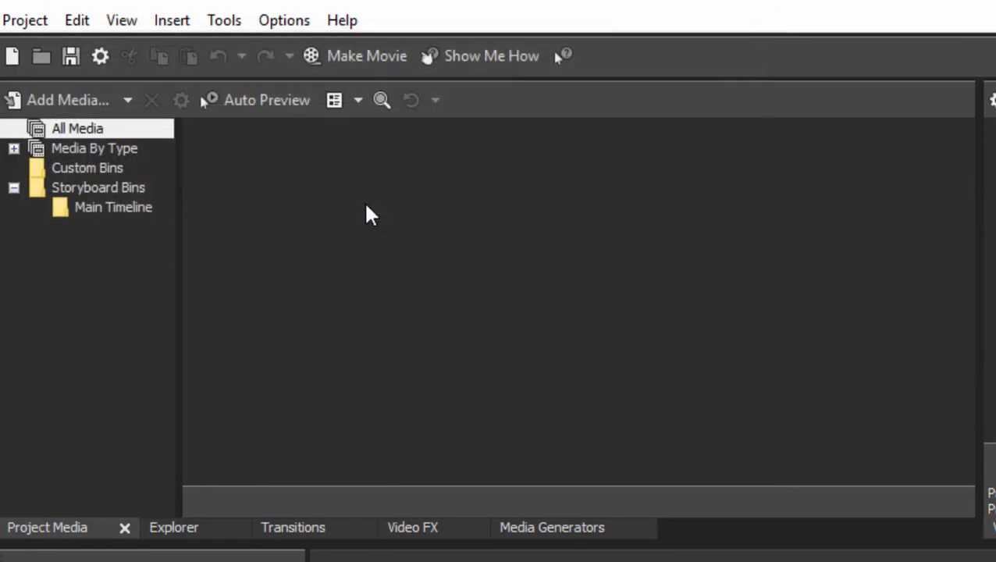
# Step: Check the list of window layouts for the newly saved custom layout
pyautogui.click(128, 23)
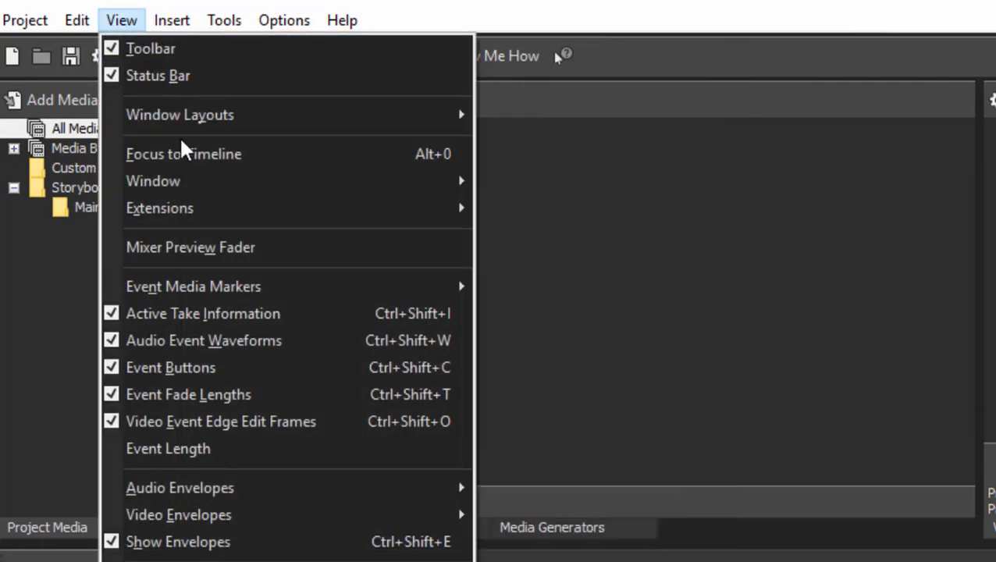
pyautogui.moveTo(262, 117)
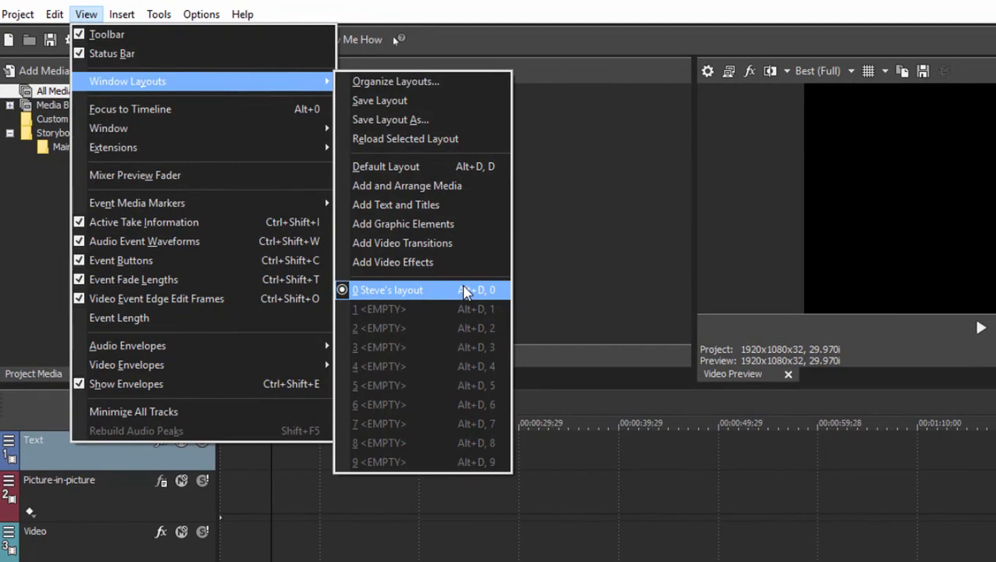
pyautogui.click(697, 228)
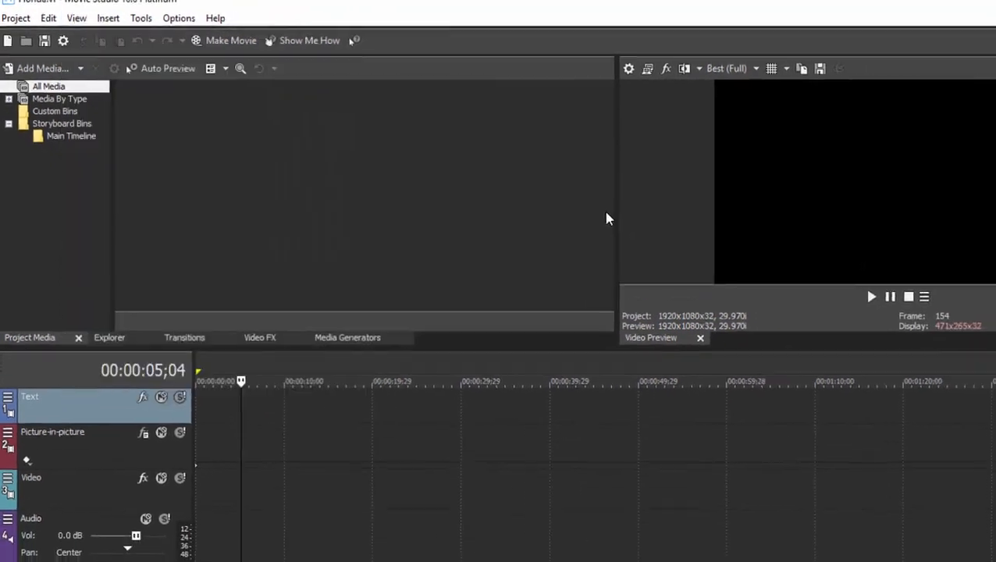